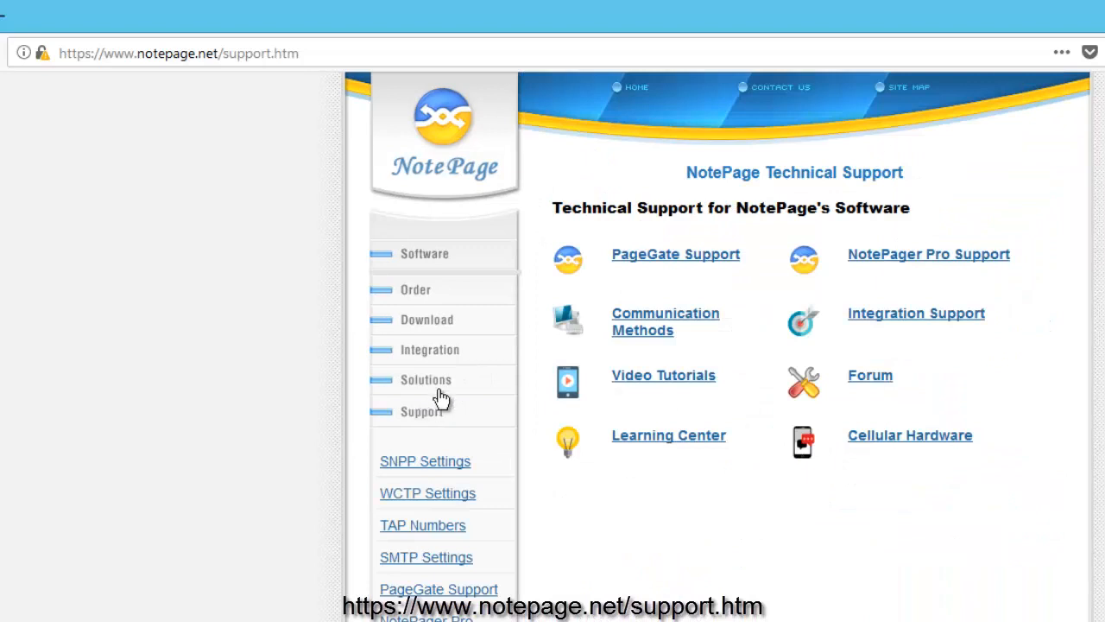
# Step: Go to the NotePager Pro Support page from notepage.net's Technical Support page
pyautogui.click(898, 258)
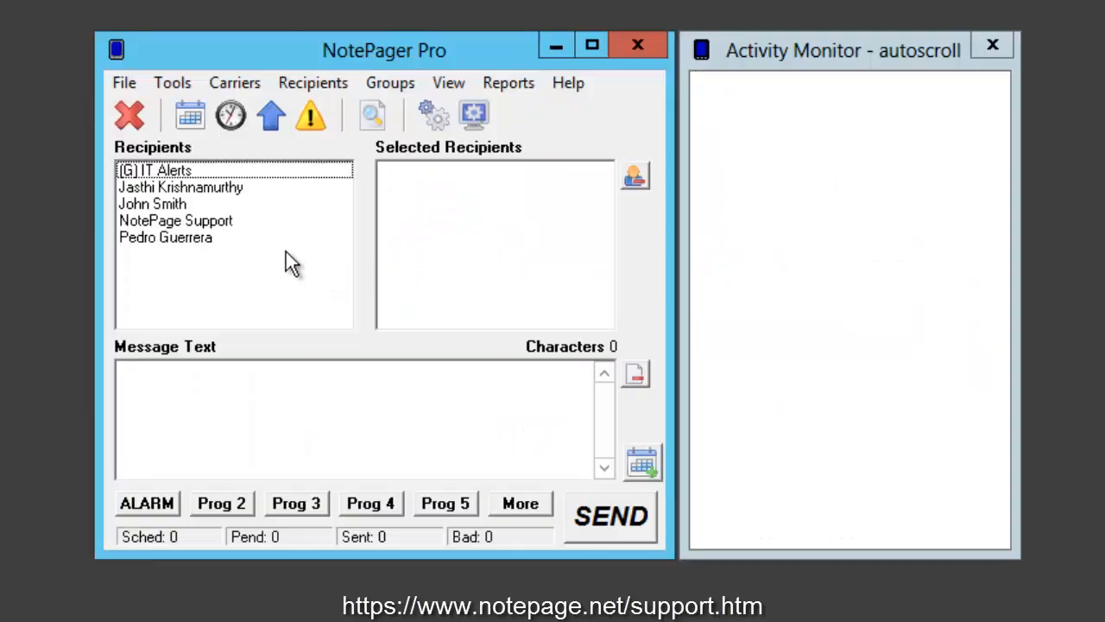
# Step: Add a new carrier and name it RegularEmail
pyautogui.click(243, 86)
pyautogui.click(246, 114)
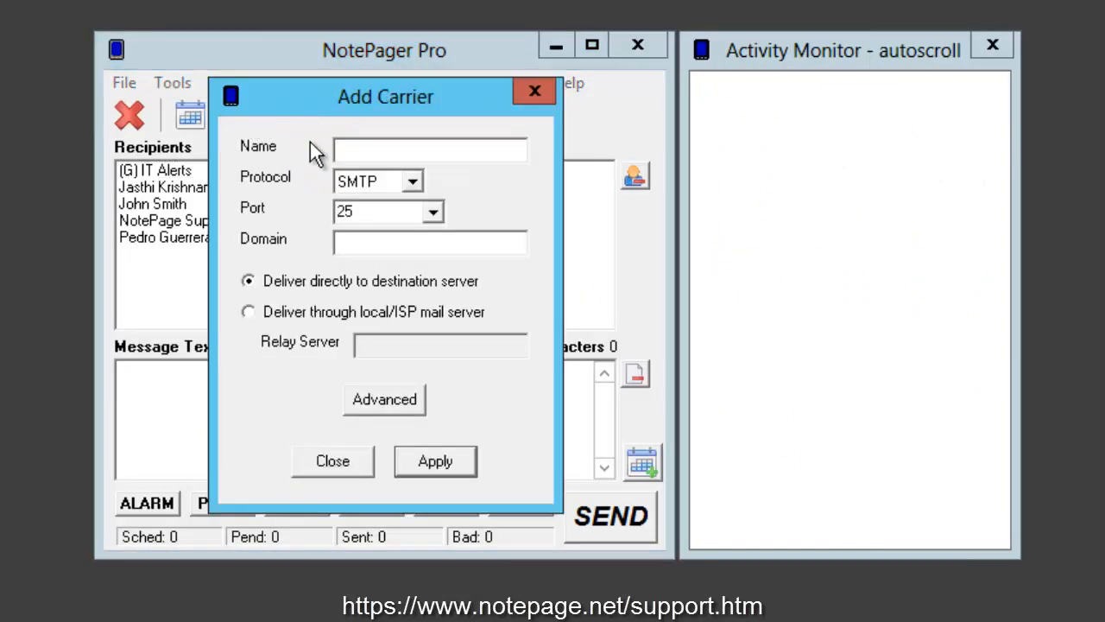
pyautogui.write('Verizon')
pyautogui.doubleClick(408, 153)
pyautogui.write('ATT')
pyautogui.doubleClick(407, 154)
pyautogui.write('SPOL')
pyautogui.doubleClick(408, 154)
pyautogui.write('AT&T')
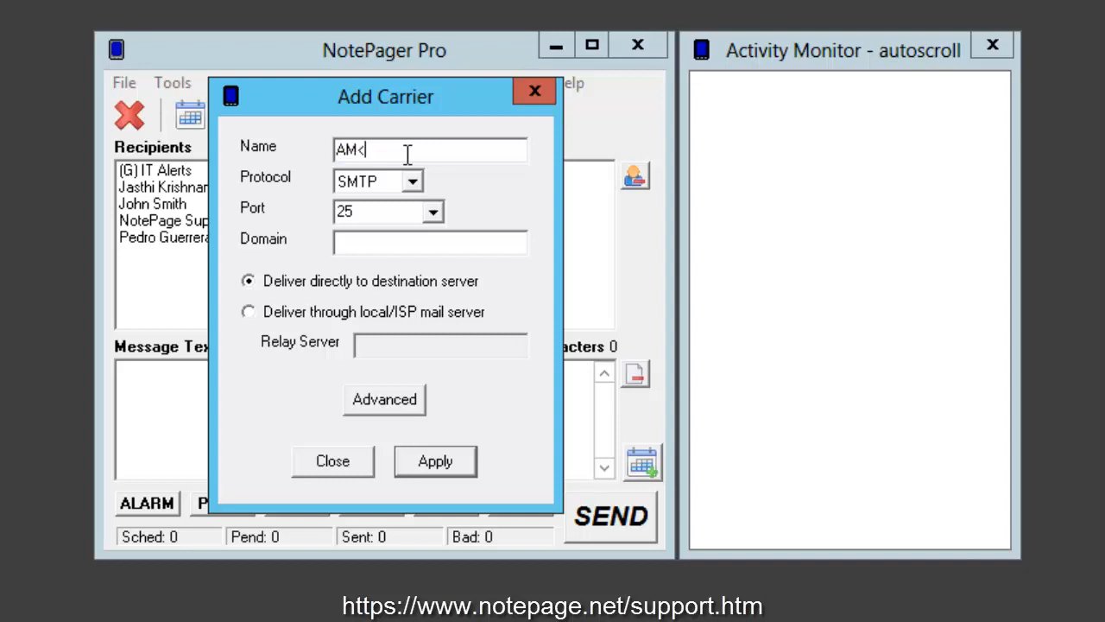
pyautogui.press('BackSpace')
pyautogui.press('BackSpace')
pyautogui.press('BackSpace')
pyautogui.press('BackSpace')
pyautogui.write('RegularEmail')
# Step: Set the new carrier's SMTP port to 587 STARTTLS
pyautogui.click(438, 212)
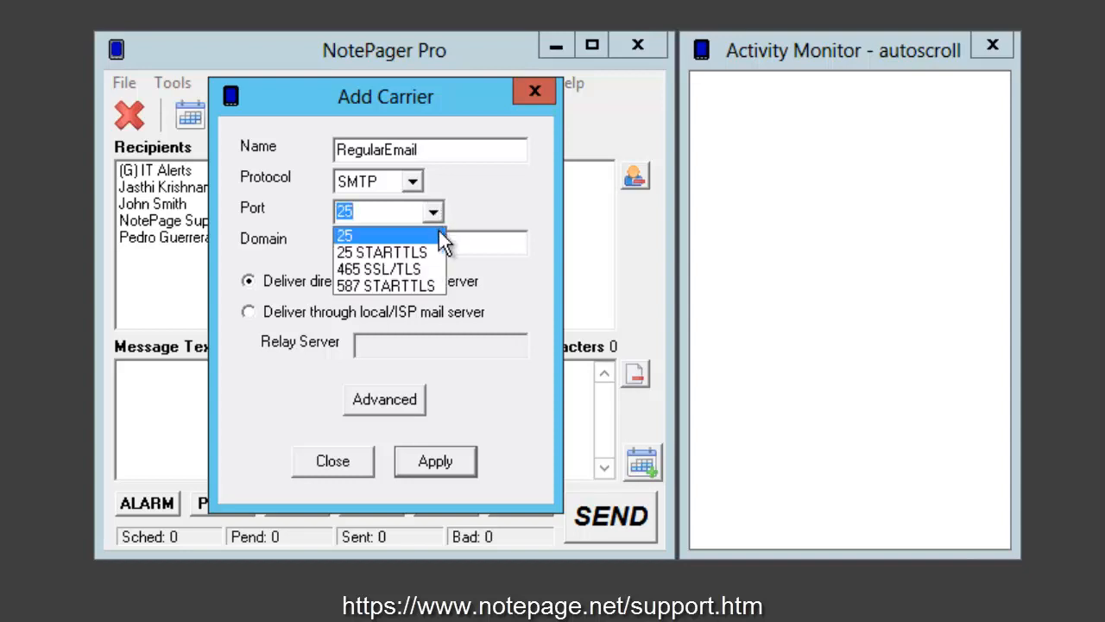
pyautogui.click(424, 284)
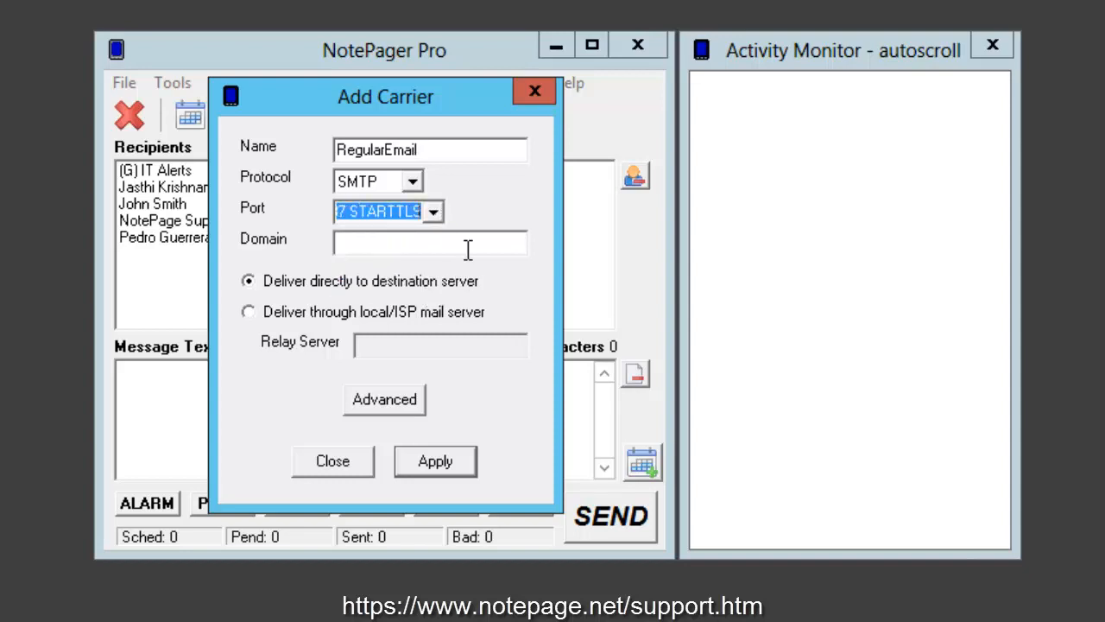
pyautogui.click(430, 216)
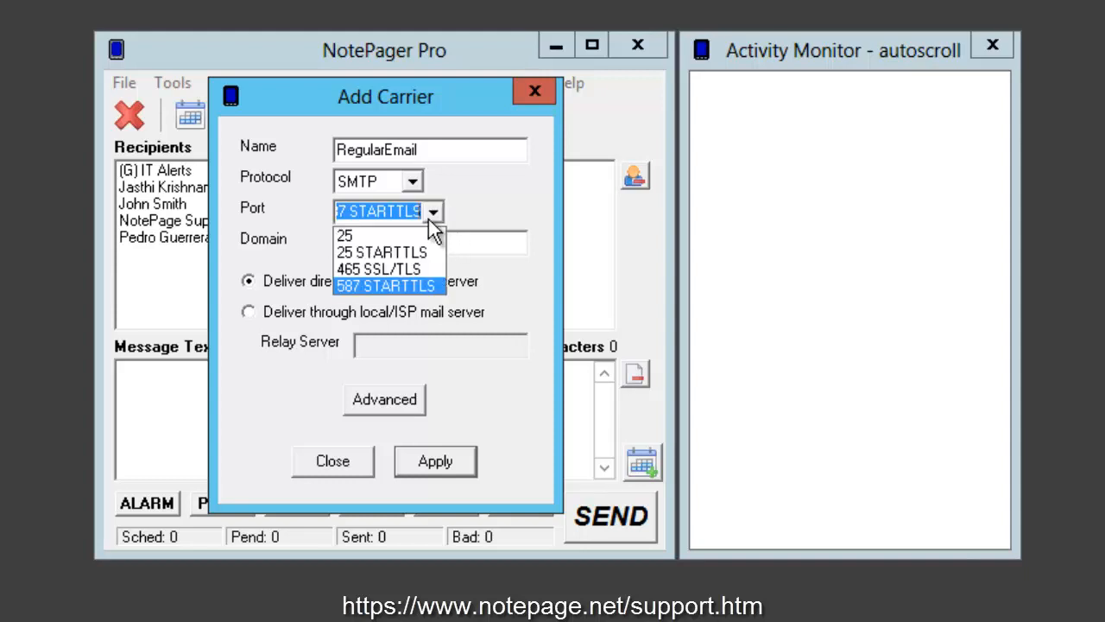
pyautogui.click(417, 236)
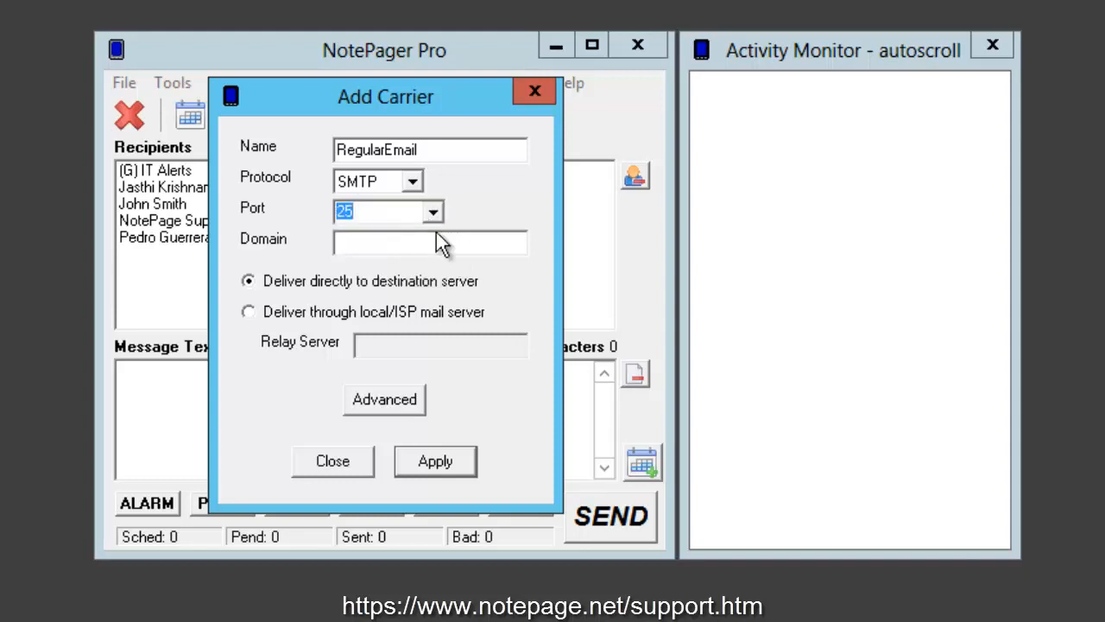
pyautogui.click(432, 212)
pyautogui.click(434, 283)
pyautogui.click(412, 251)
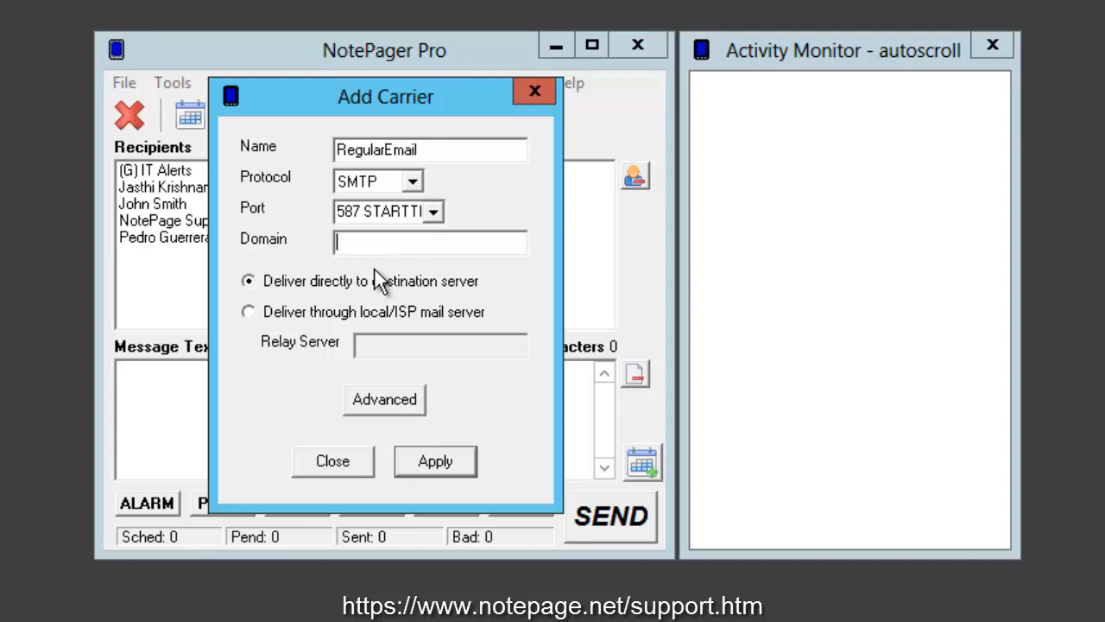
pyautogui.moveTo(422, 149); pyautogui.dragTo(289, 162)
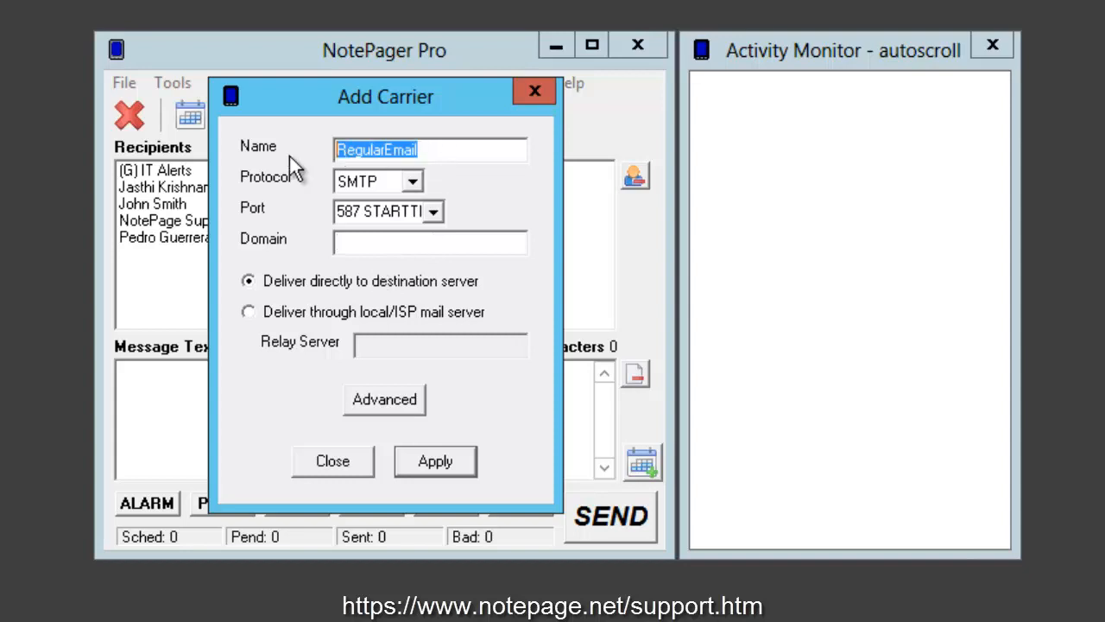
# Step: Rename the carrier to Verizon and set its domain to vtext.com
pyautogui.write('Verizon')
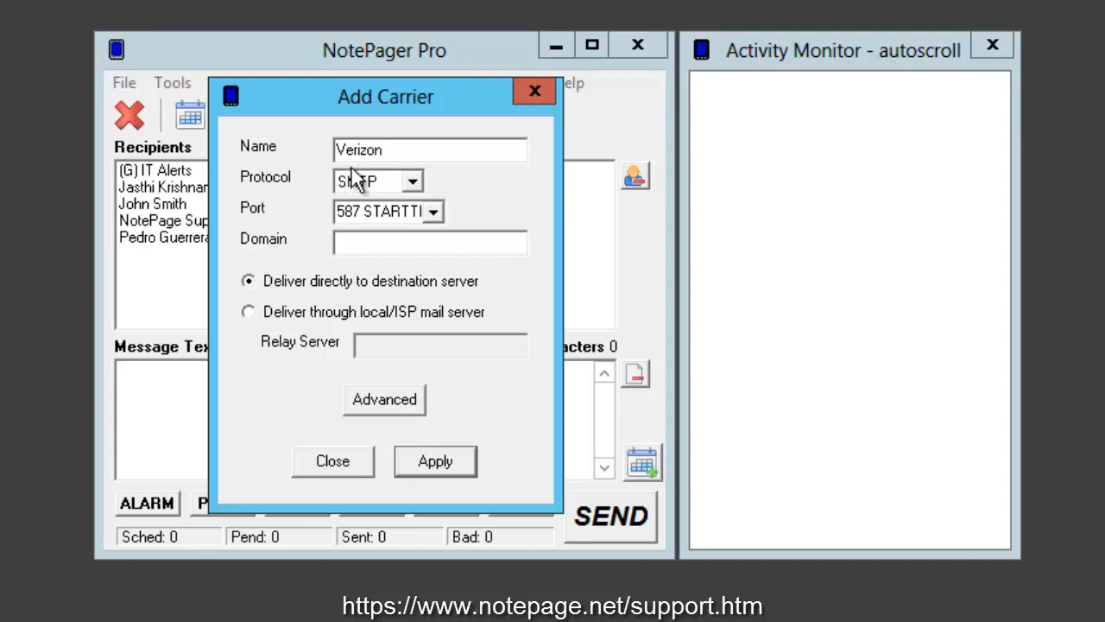
pyautogui.click(390, 245)
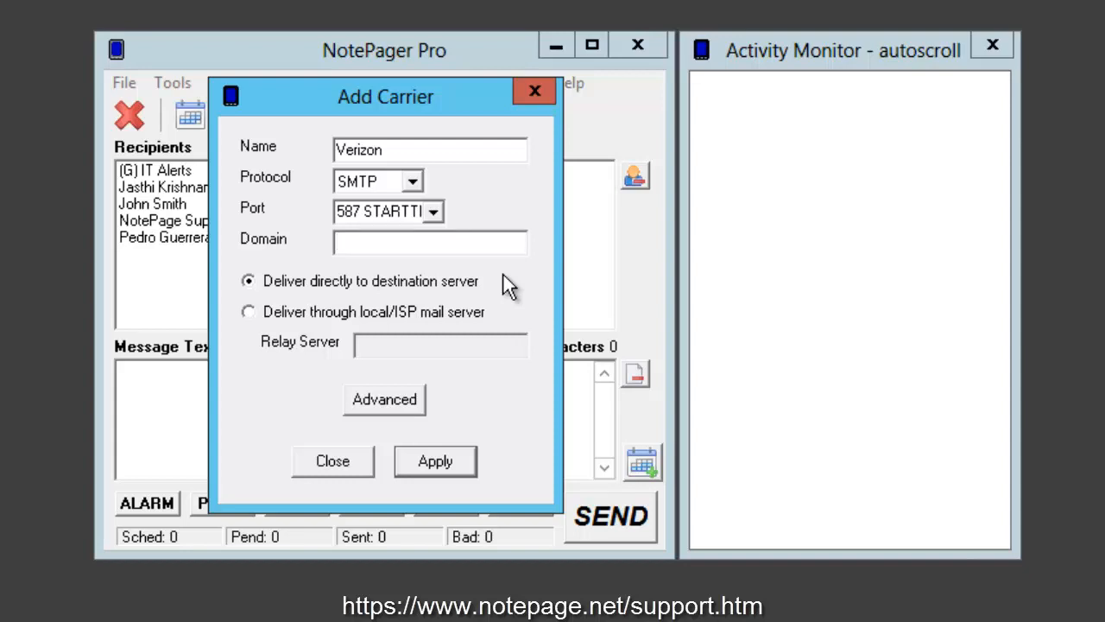
pyautogui.write('vtext.com')
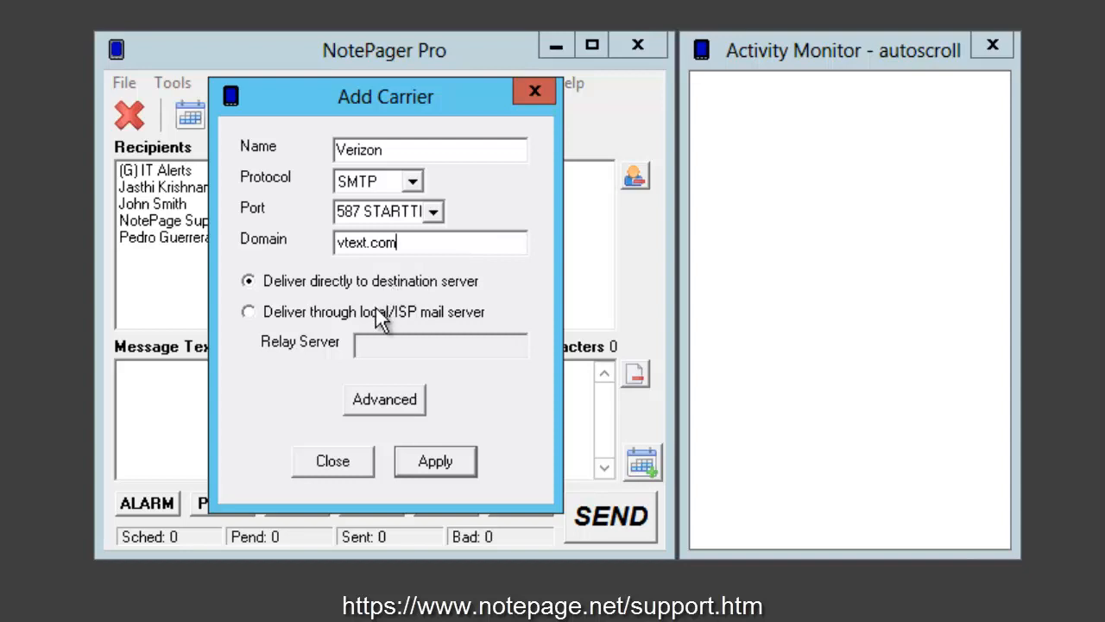
# Step: Deliver through the local/ISP mail server smtp.office365.com, then show the Advanced carrier settings
pyautogui.click(296, 317)
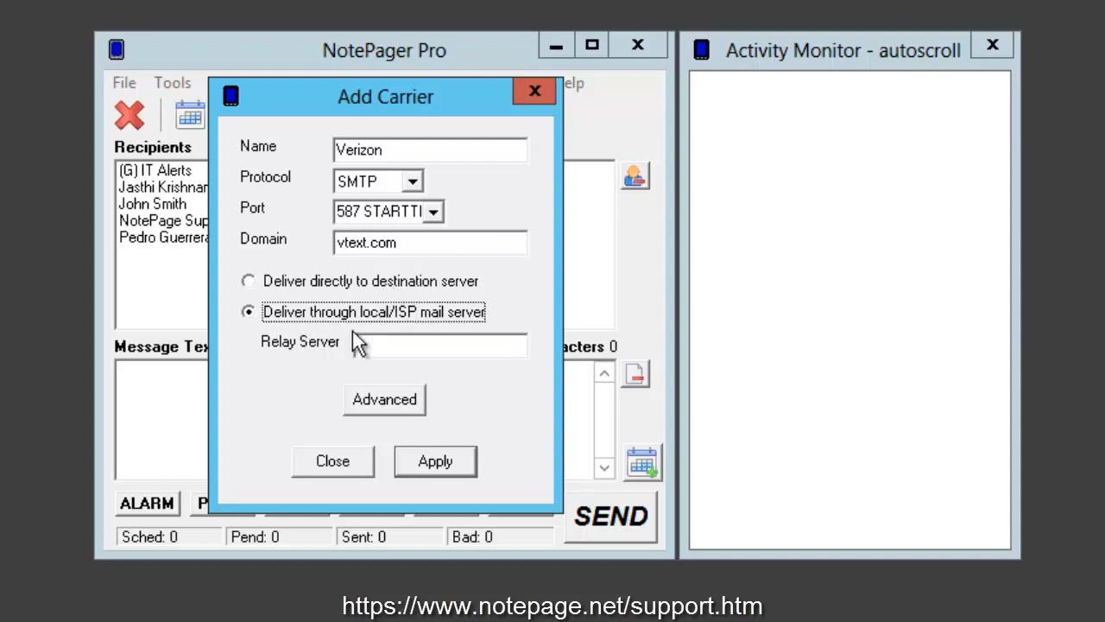
pyautogui.click(354, 337)
pyautogui.write('smtp')
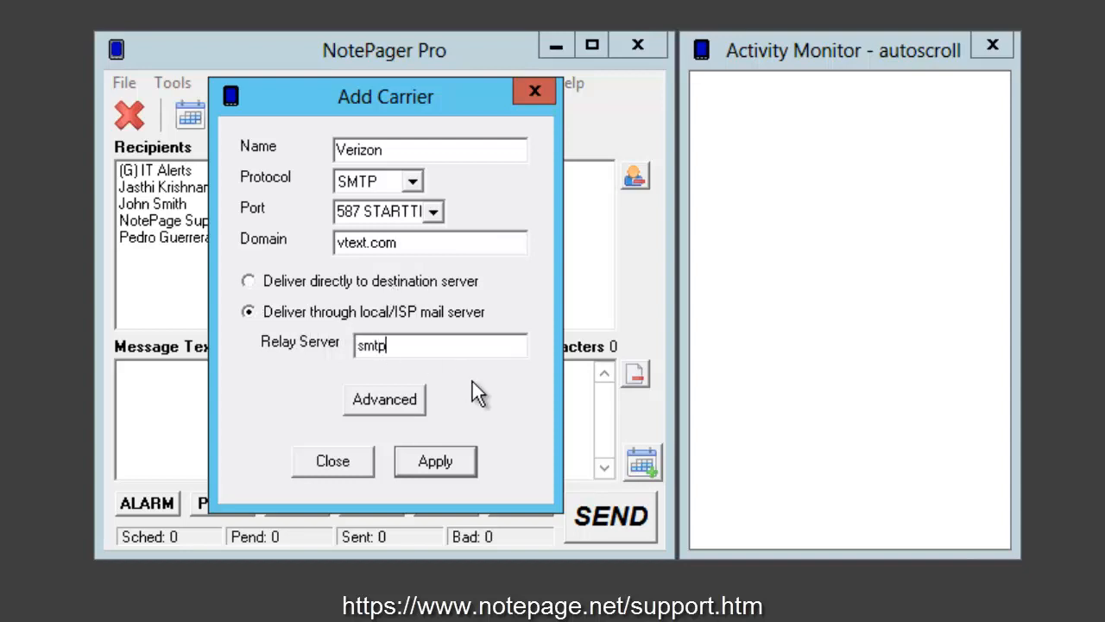
pyautogui.write('.office365.com')
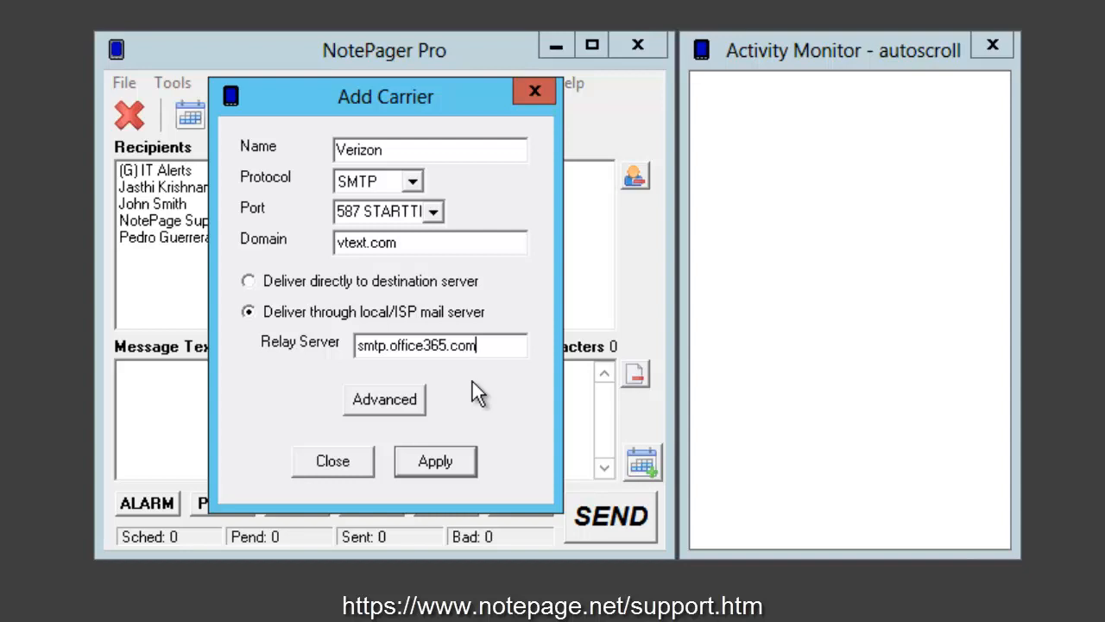
pyautogui.click(251, 285)
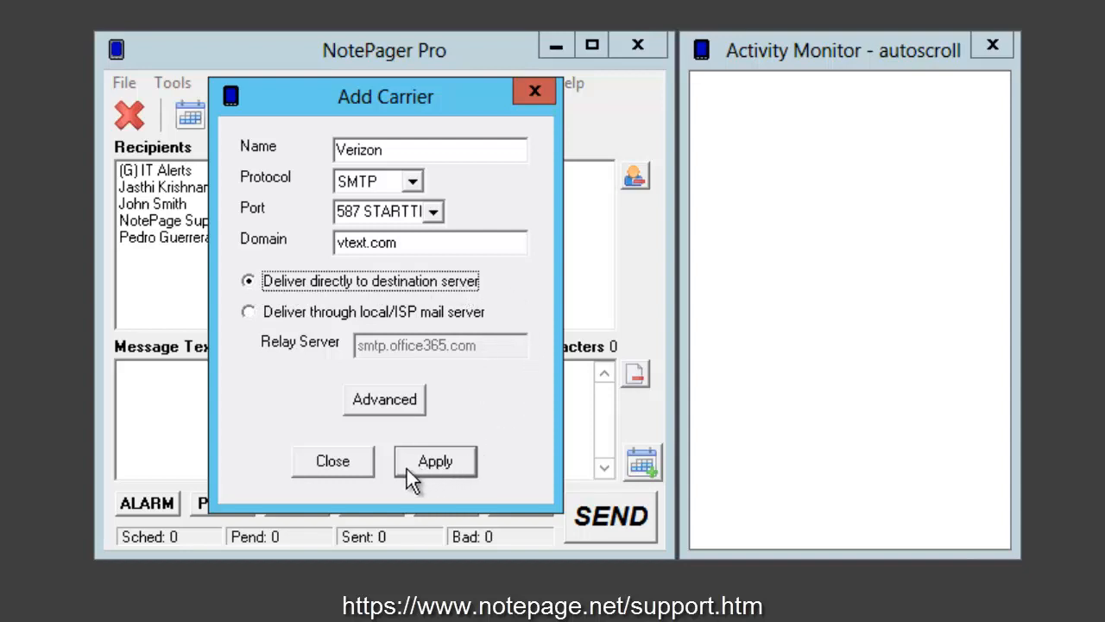
pyautogui.click(250, 313)
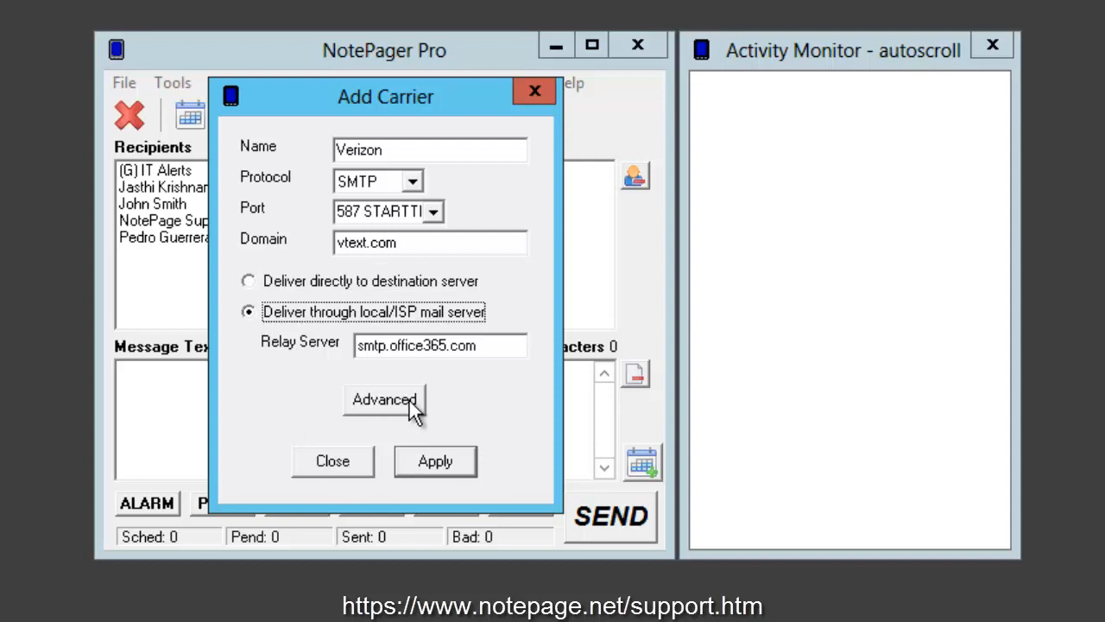
pyautogui.press('Tab')
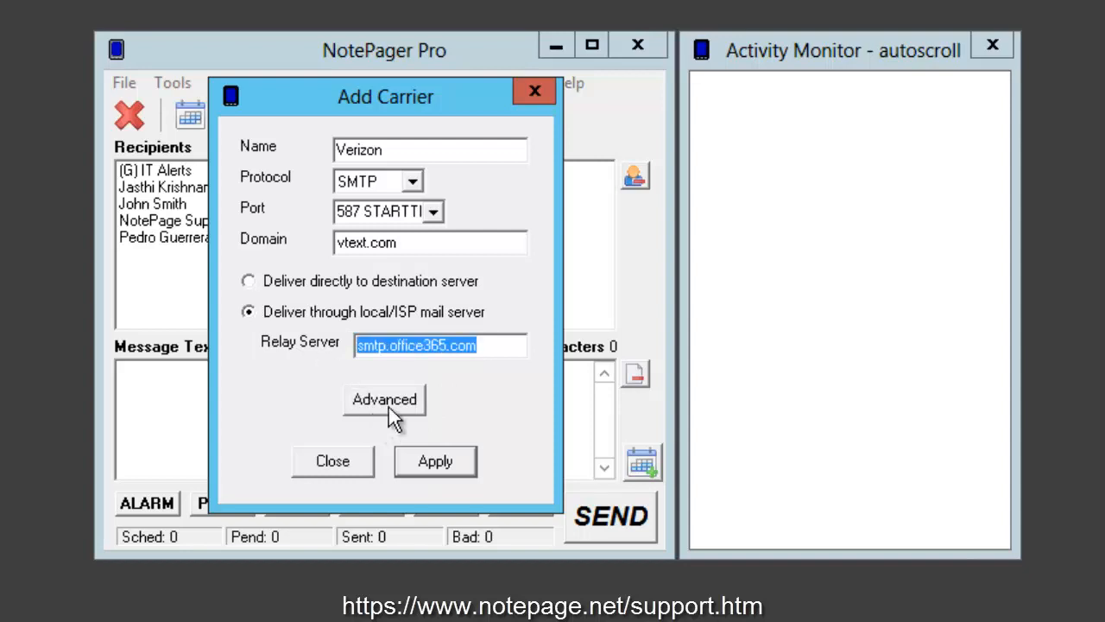
pyautogui.click(392, 400)
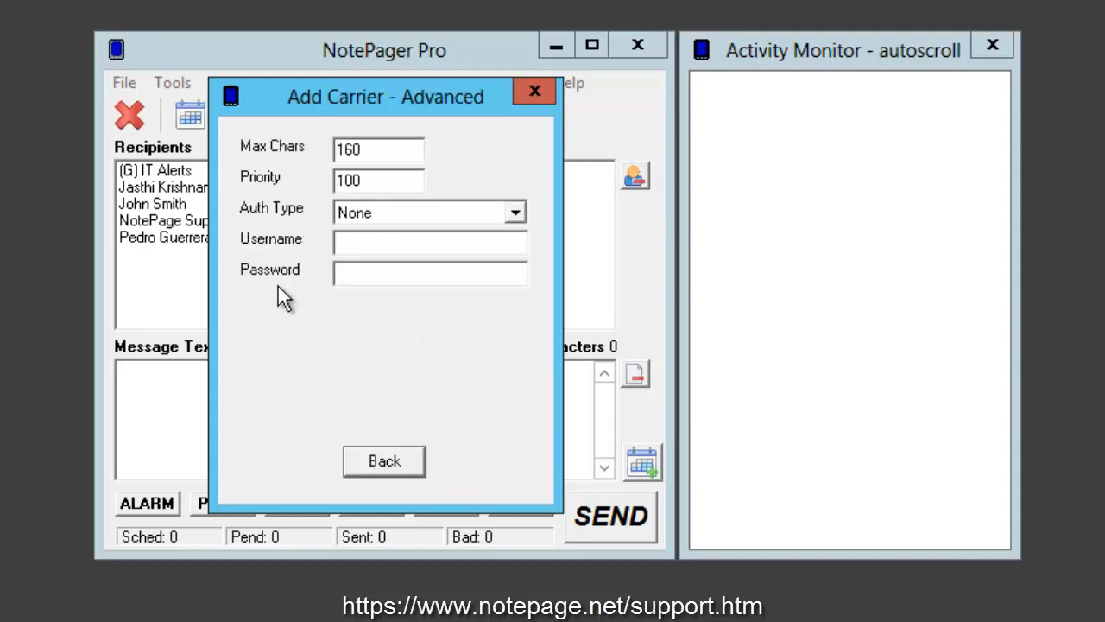
# Step: Enter the sender's e-mail username and the account password in the advanced carrier settings
pyautogui.click(416, 247)
pyautogui.write('email@yourdomain.com')
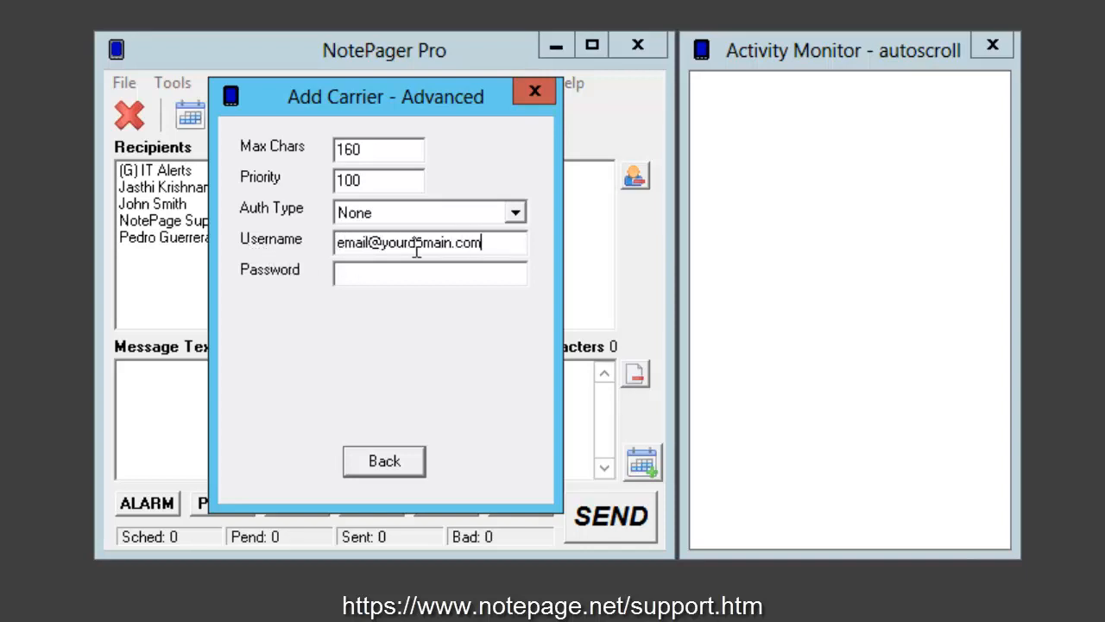
pyautogui.click(492, 275)
pyautogui.write('***********')
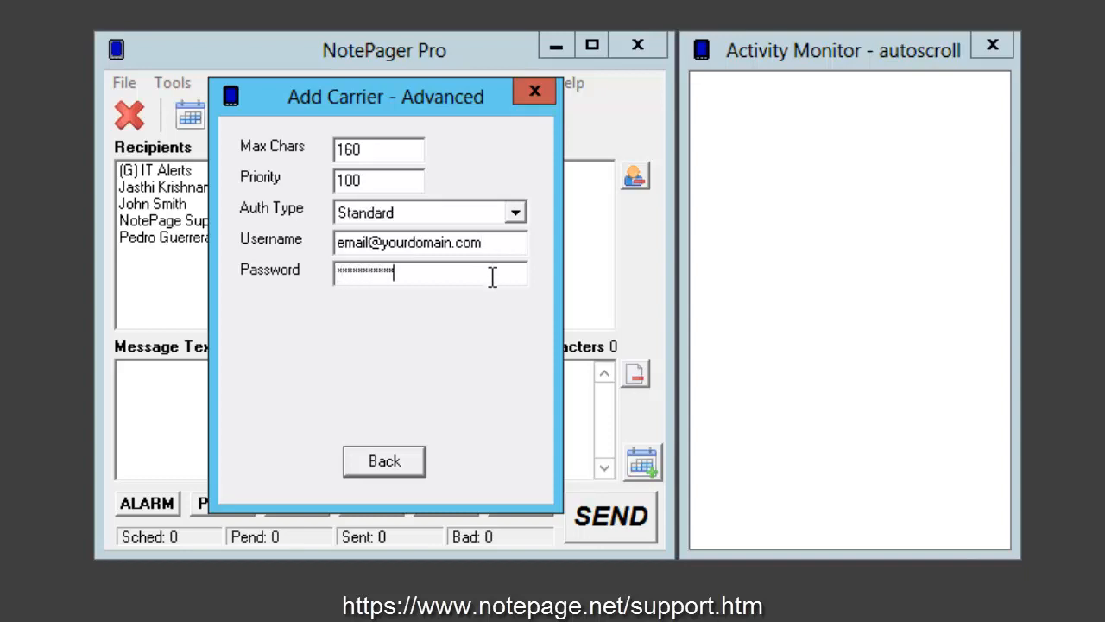
pyautogui.doubleClick(504, 249)
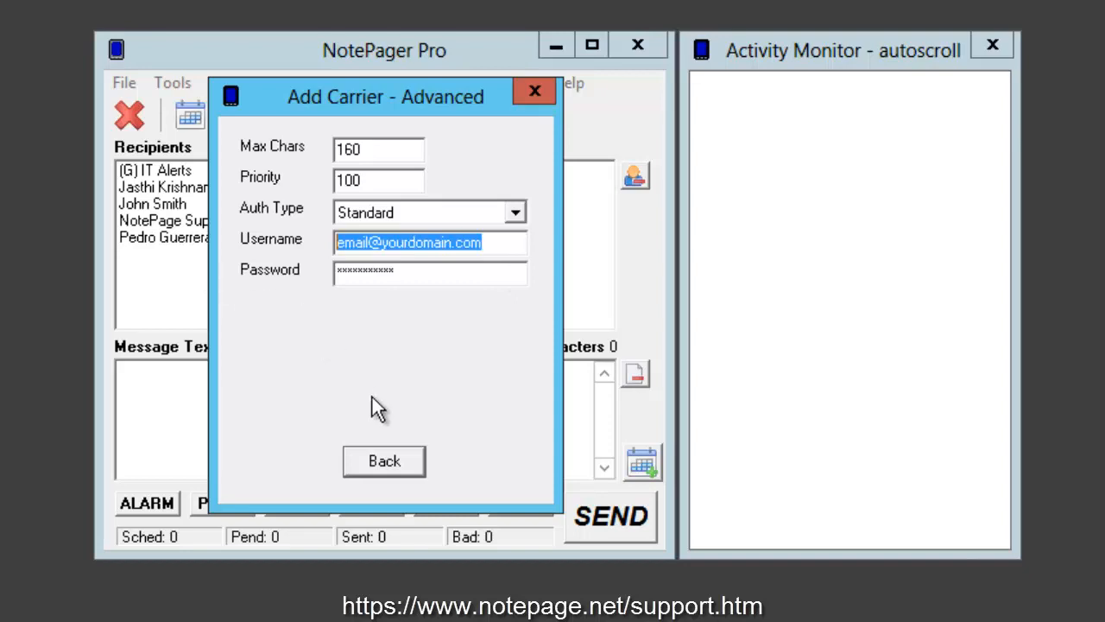
# Step: Save the Verizon carrier and acknowledge the Carrier added confirmation
pyautogui.click(409, 459)
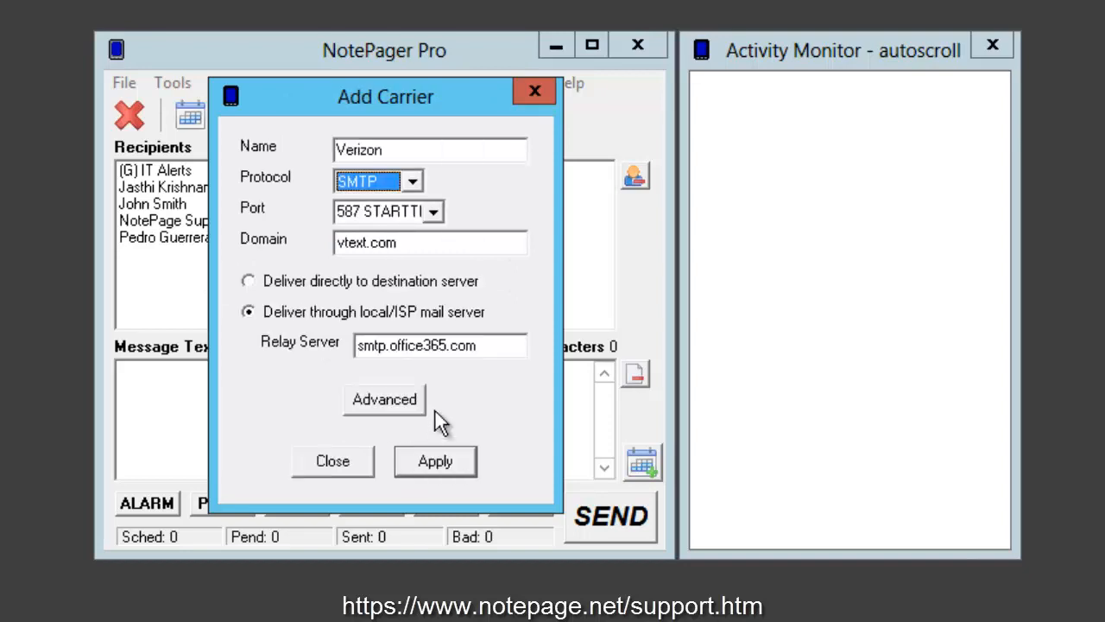
pyautogui.click(433, 464)
pyautogui.click(511, 457)
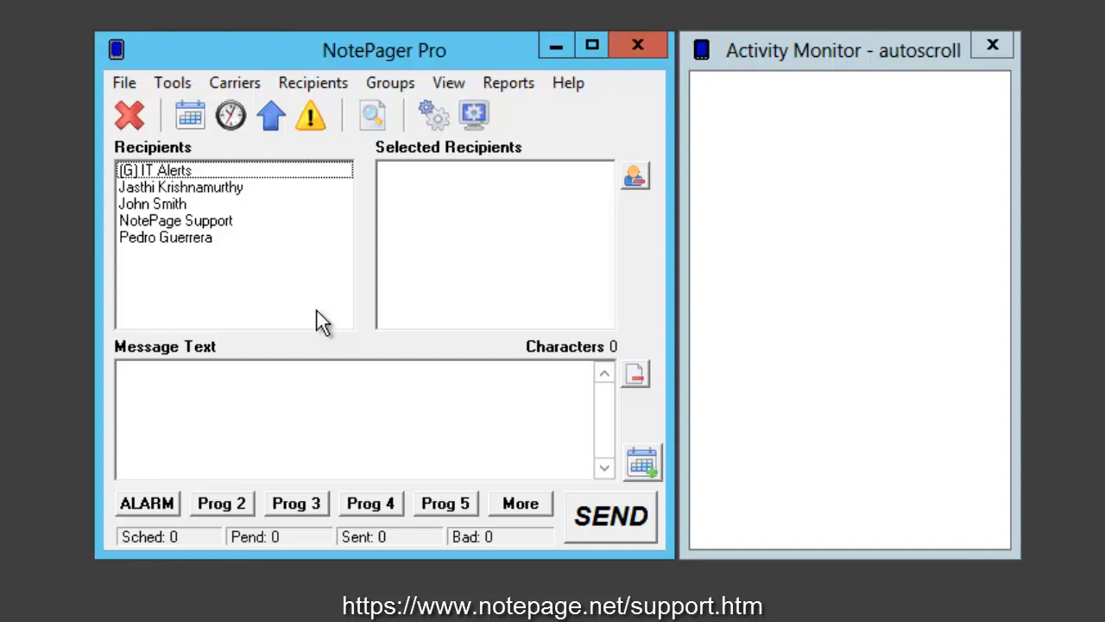
# Step: Change the General Setup sender's email to the alerts address at yourdomain.com and apply it
pyautogui.click(176, 85)
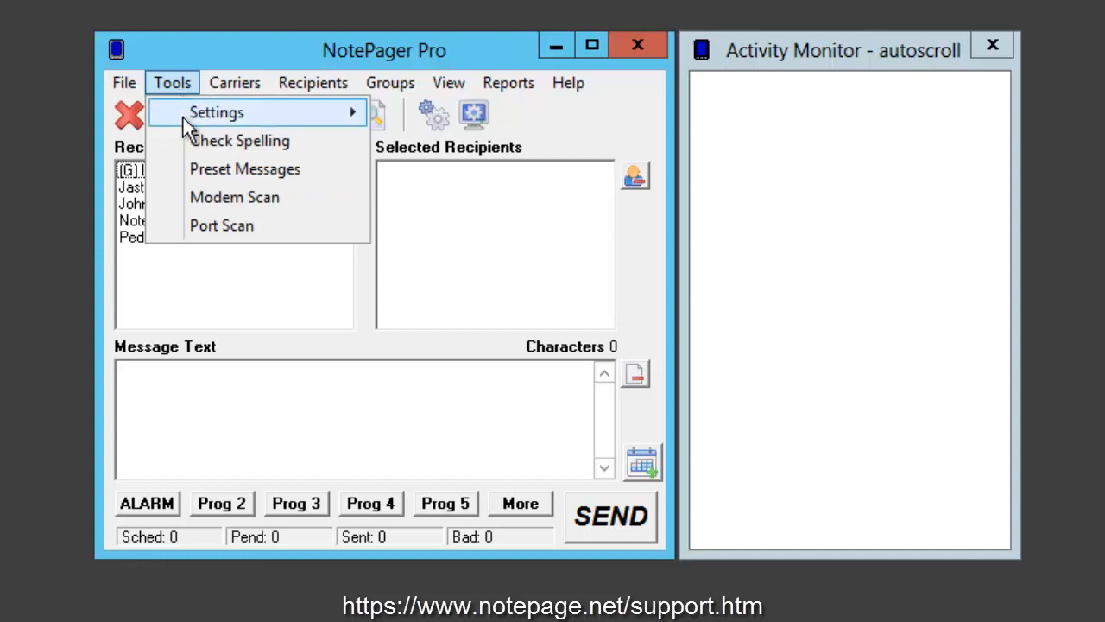
pyautogui.moveTo(183, 117)
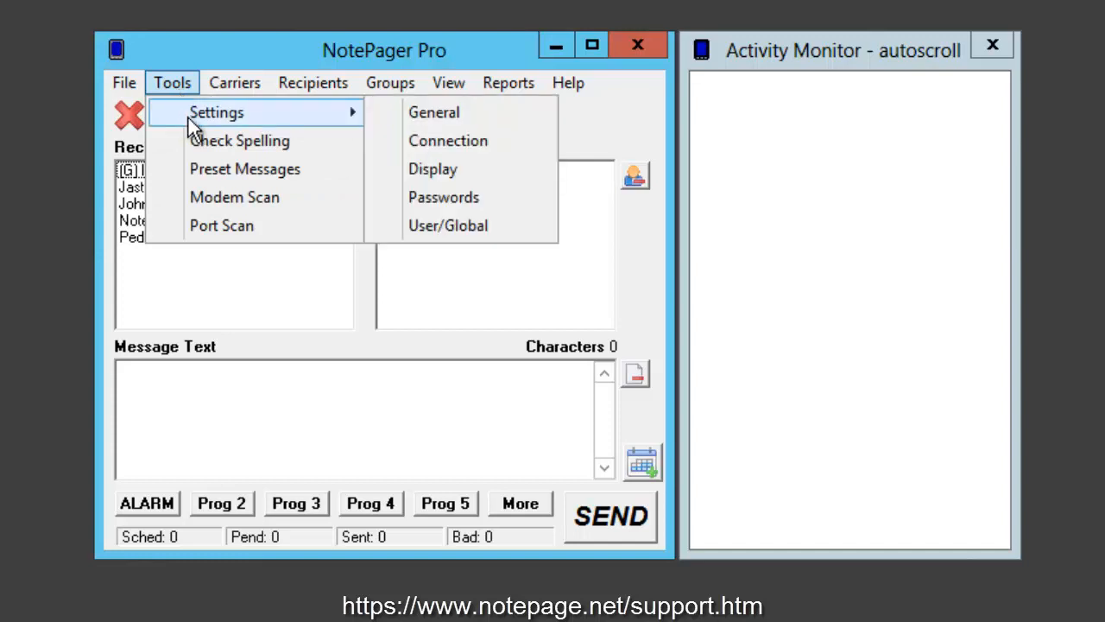
pyautogui.click(442, 117)
pyautogui.moveTo(413, 133); pyautogui.dragTo(380, 126)
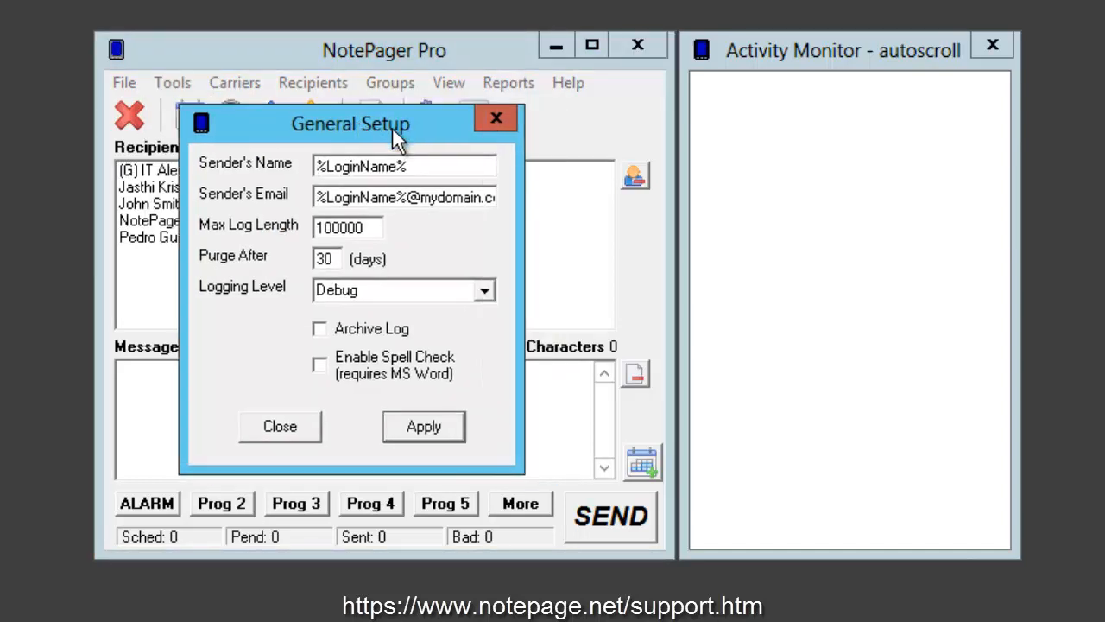
pyautogui.moveTo(316, 197); pyautogui.dragTo(546, 197)
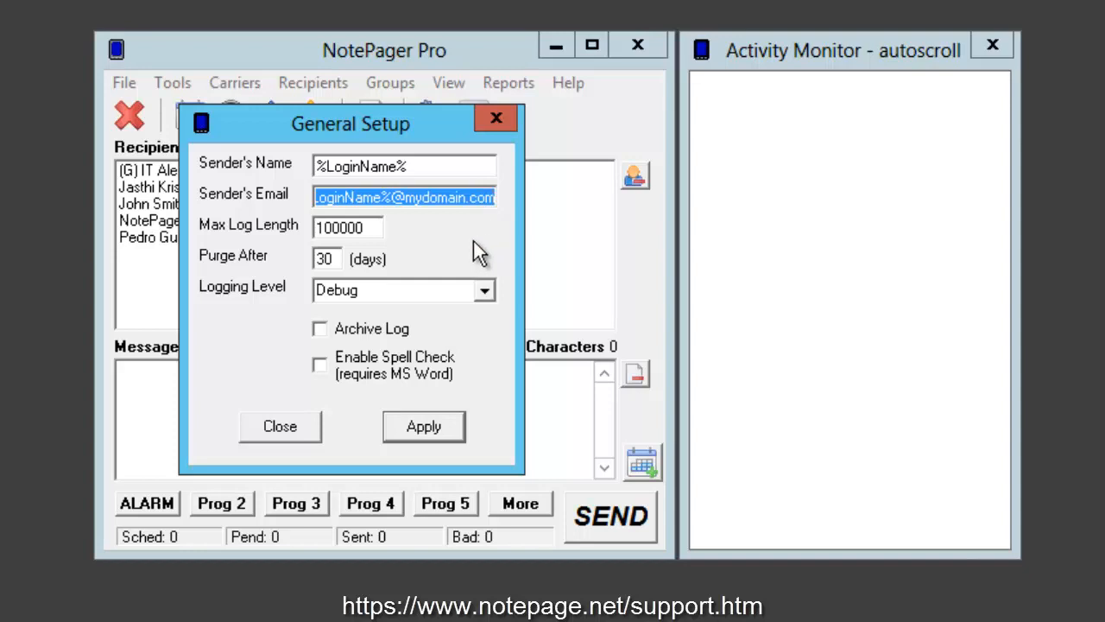
pyautogui.hotkey('ctrl', 'v')
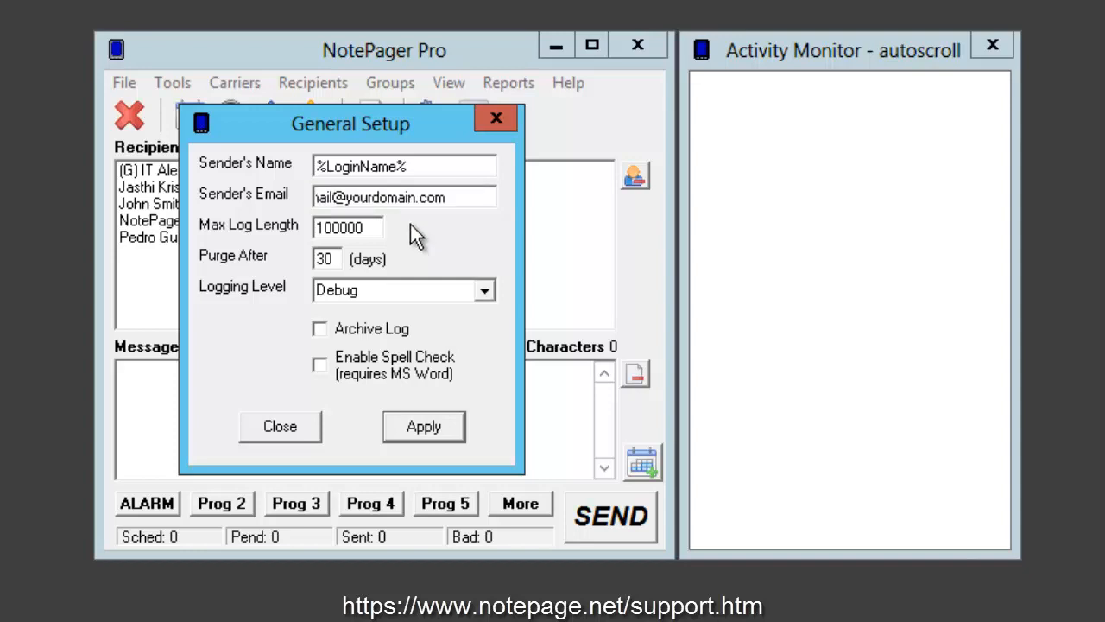
pyautogui.press('Home')
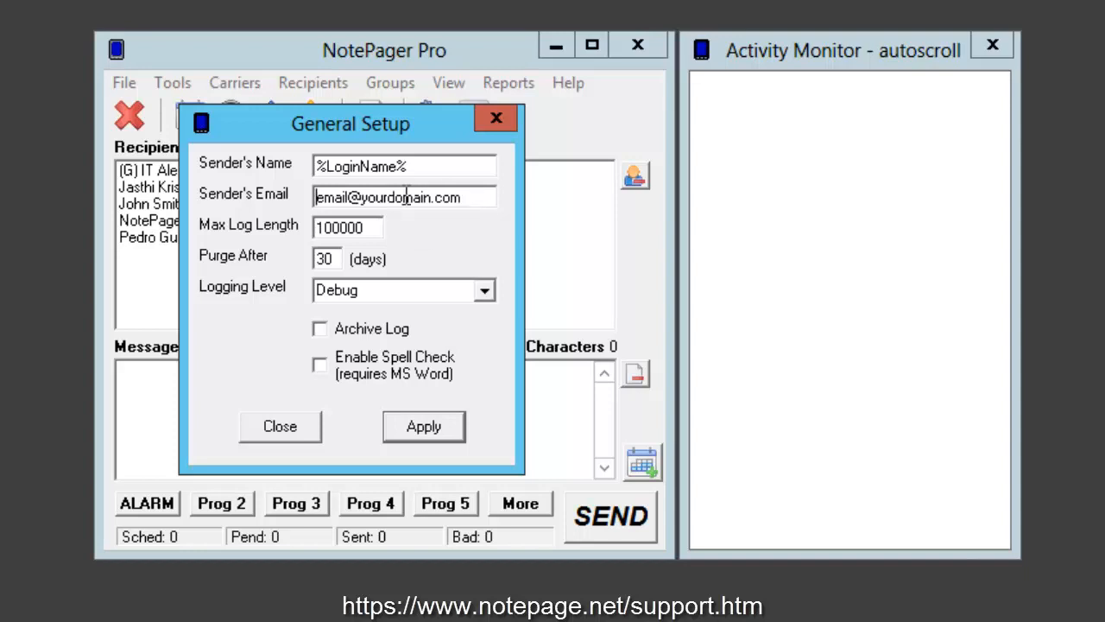
pyautogui.moveTo(348, 197); pyautogui.dragTo(268, 210)
pyautogui.write('alerts')
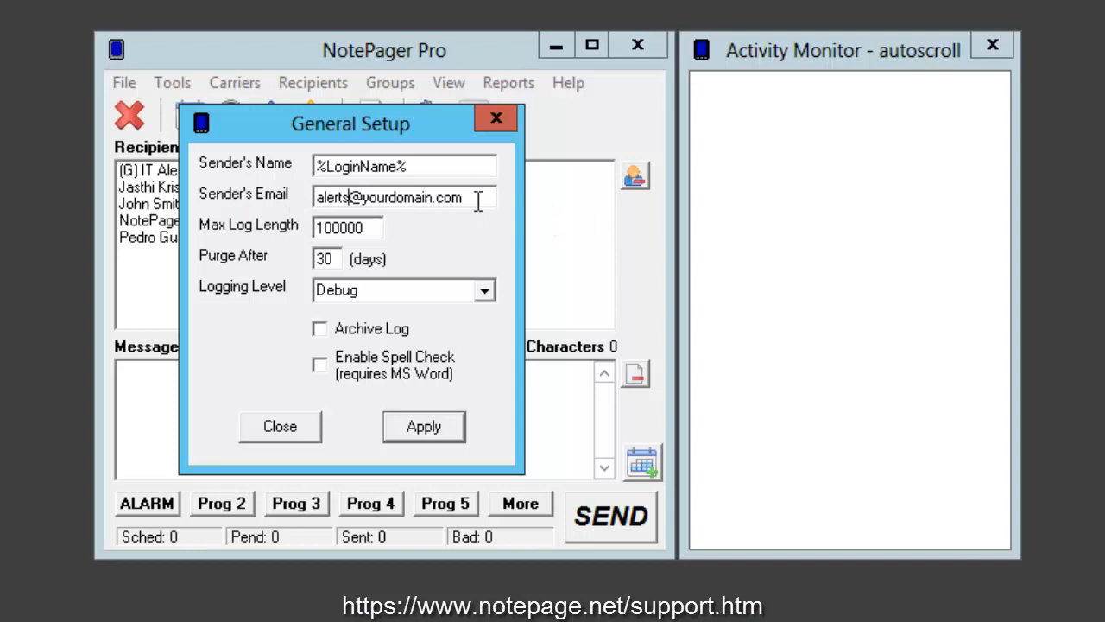
pyautogui.click(432, 431)
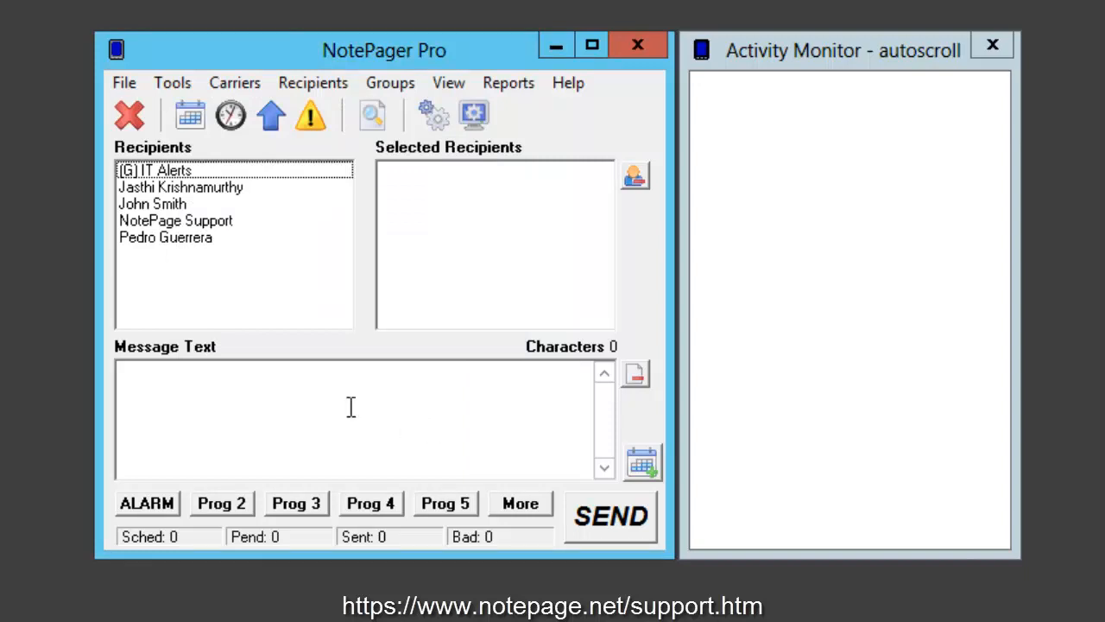
# Step: Add a new recipient with the contact's full name and Verizon as the carrier
pyautogui.click(331, 83)
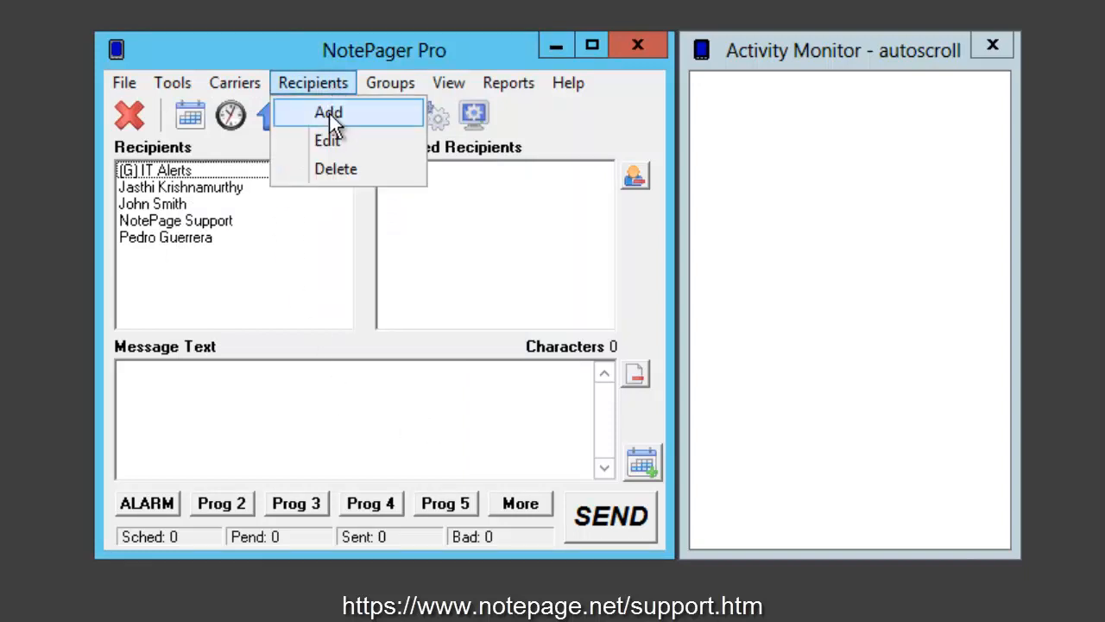
pyautogui.click(329, 112)
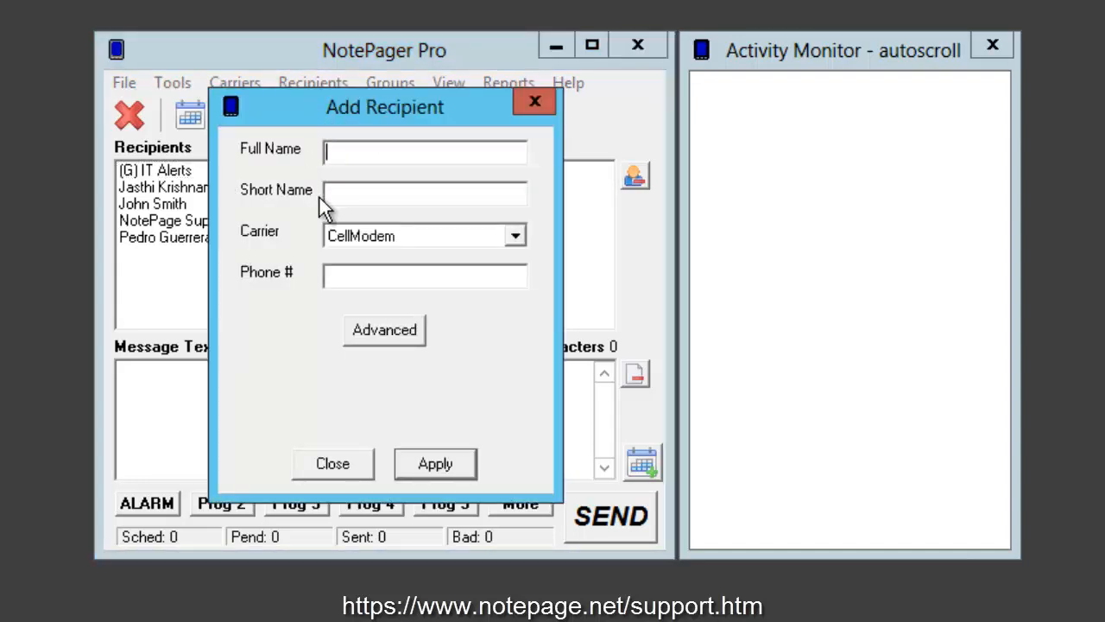
pyautogui.click(515, 237)
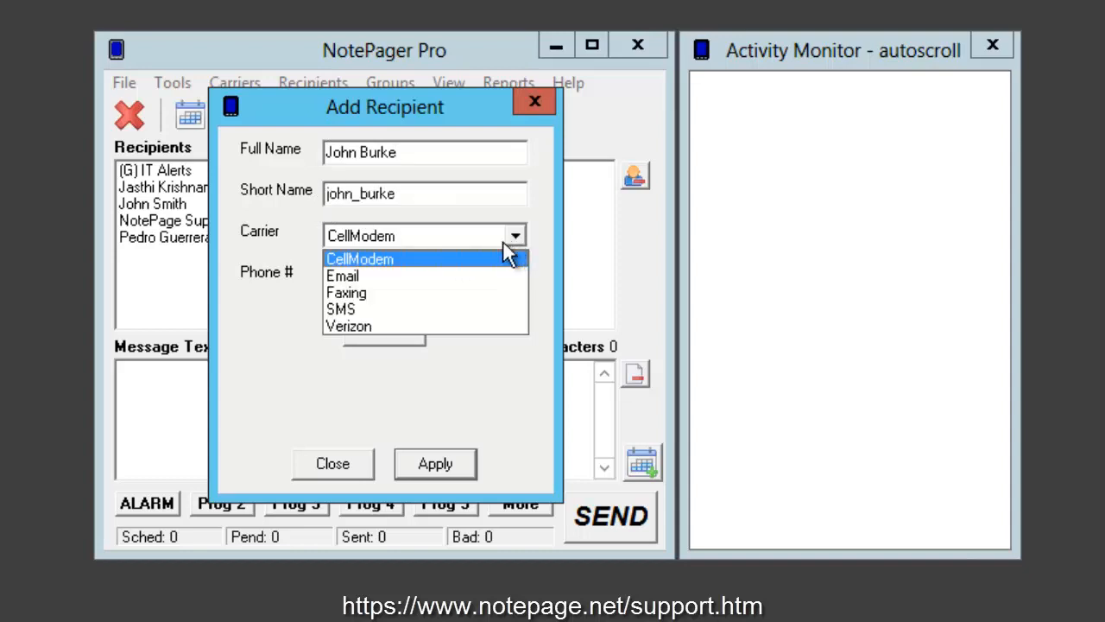
pyautogui.click(399, 326)
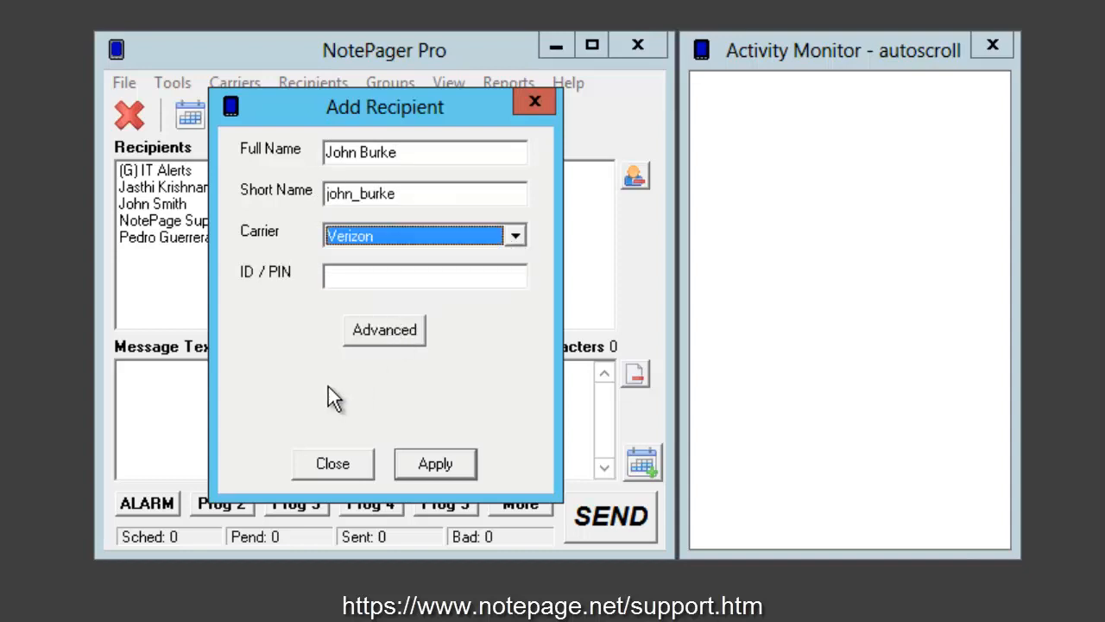
pyautogui.click(356, 275)
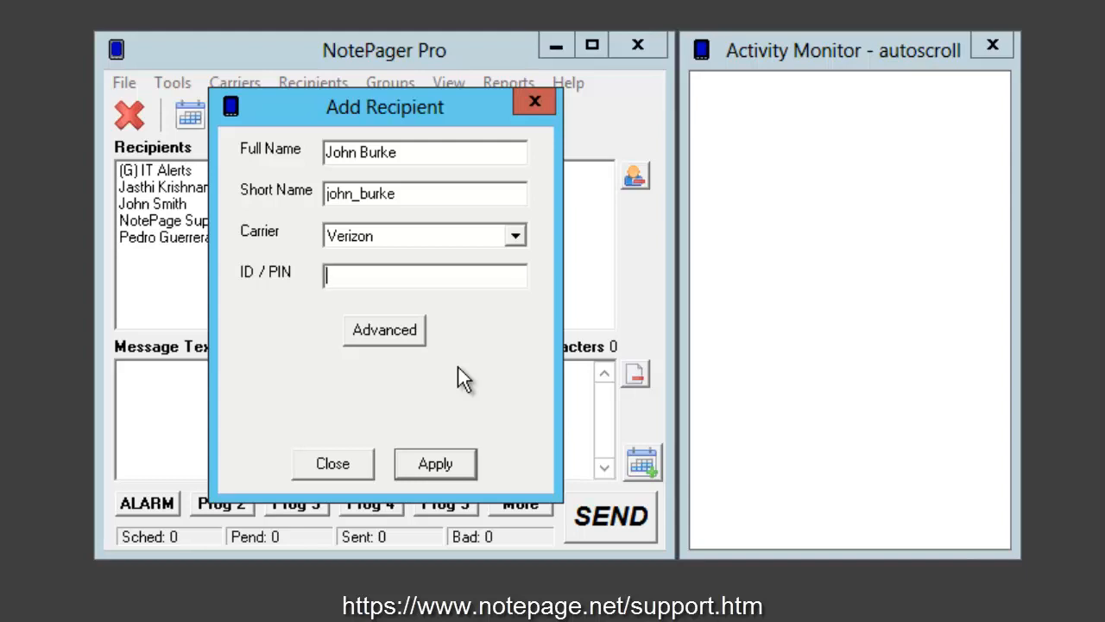
pyautogui.click(516, 234)
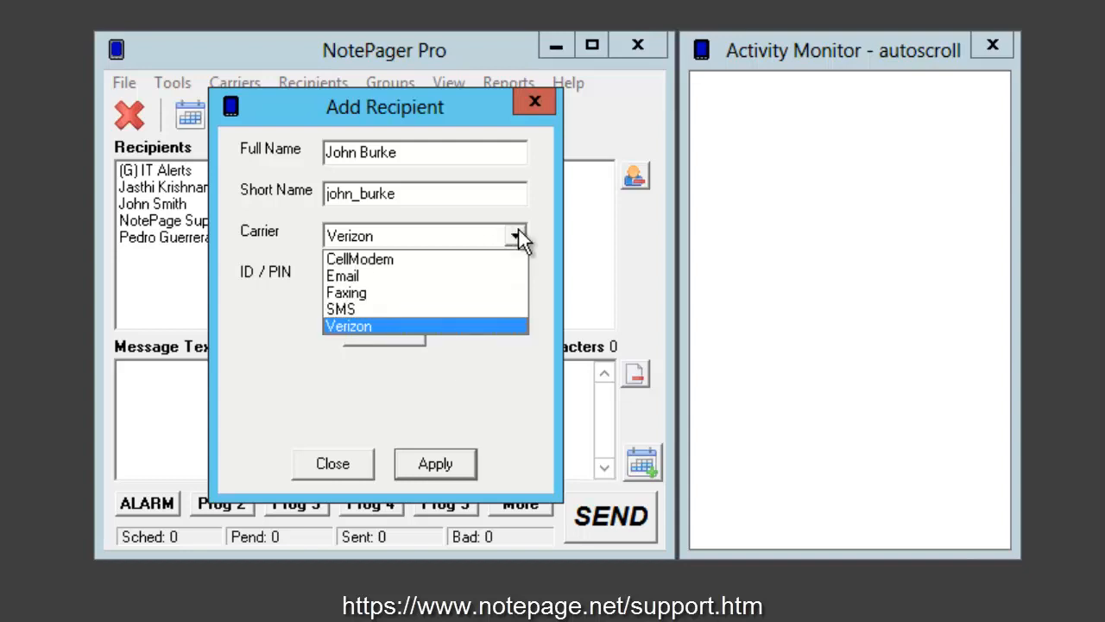
pyautogui.click(466, 276)
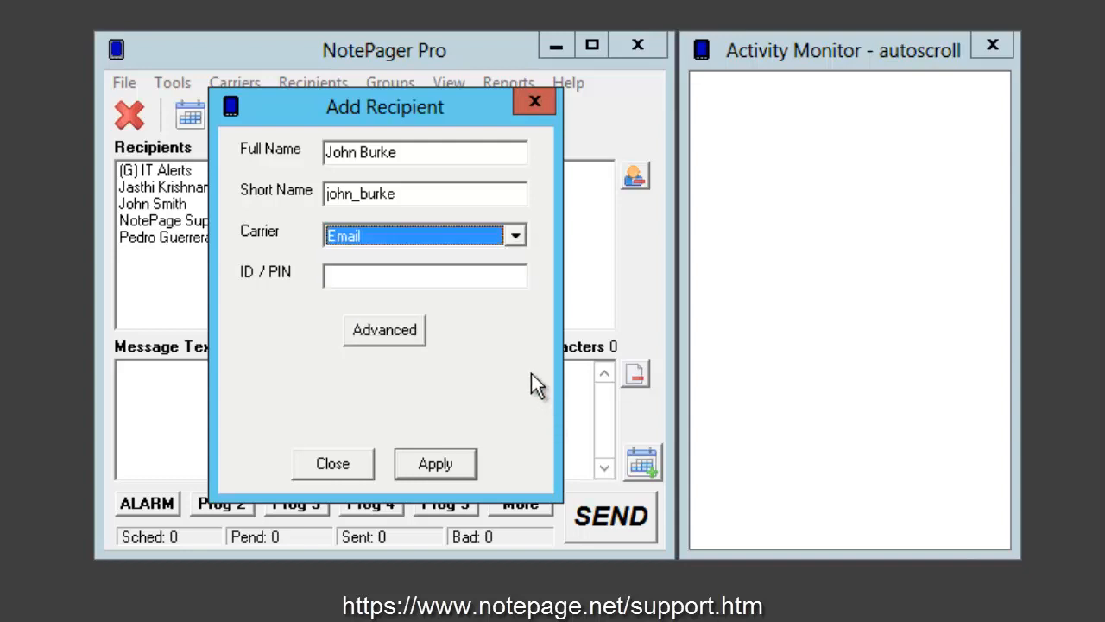
pyautogui.click(514, 238)
pyautogui.click(501, 328)
pyautogui.click(451, 278)
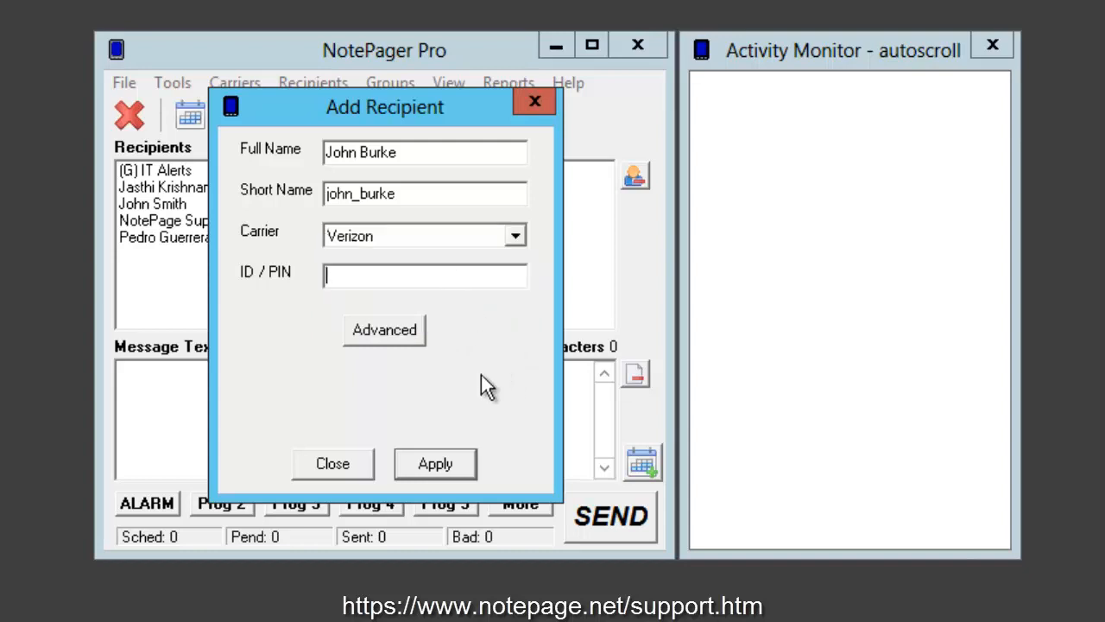
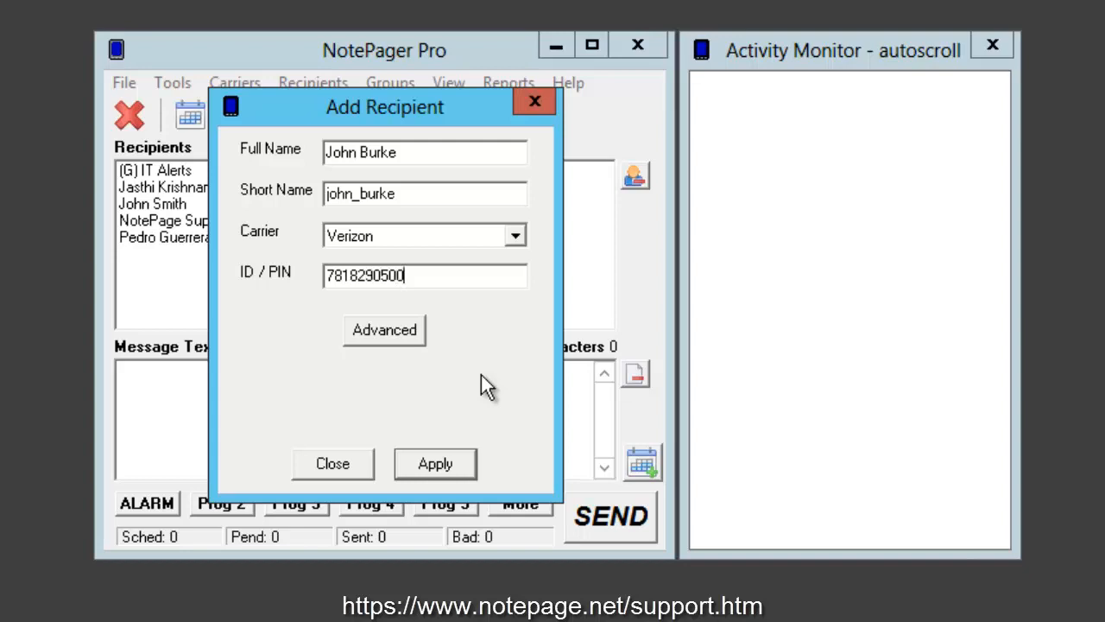
# Step: Set the recipient's ID / PIN to the contact's e-mail address and save the recipient
pyautogui.hotkey('ctrl', 'a')
pyautogui.write('john')
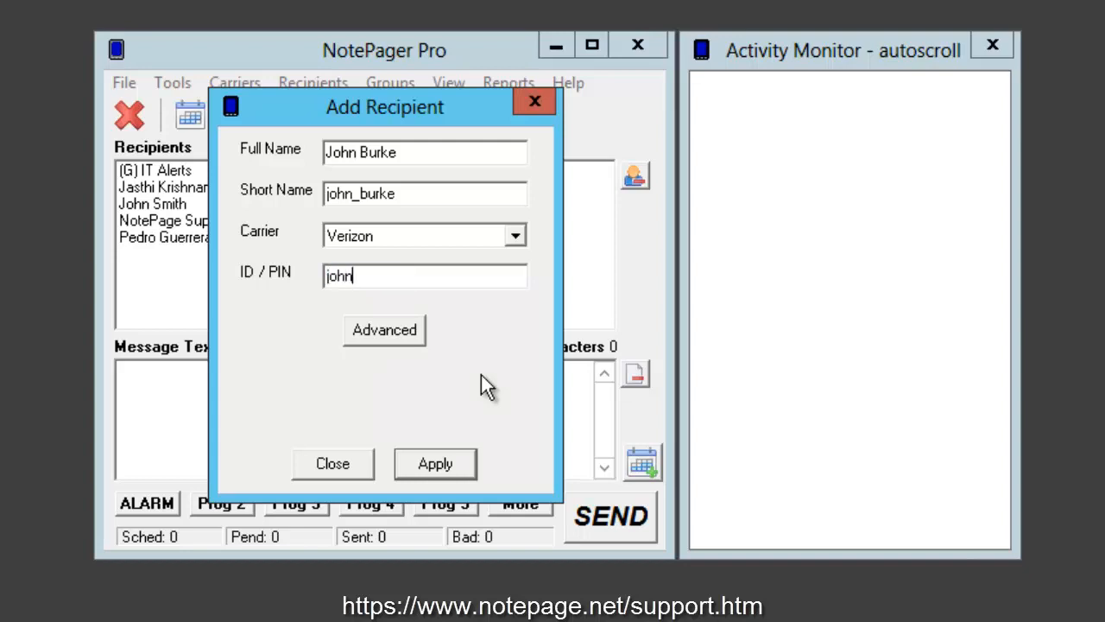
pyautogui.write('@something.com')
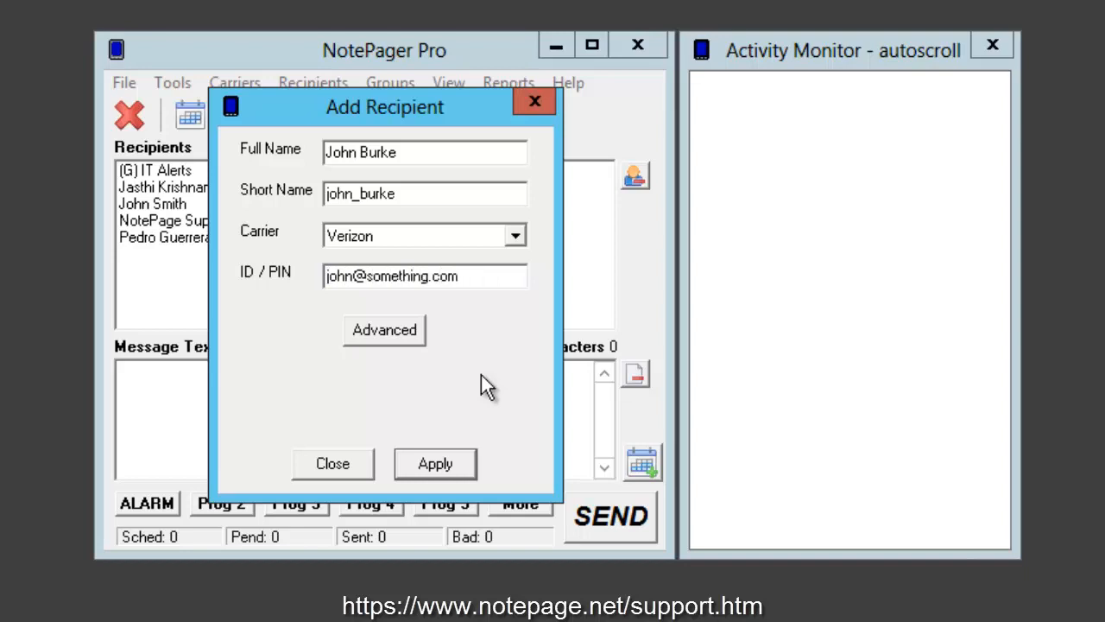
pyautogui.click(444, 468)
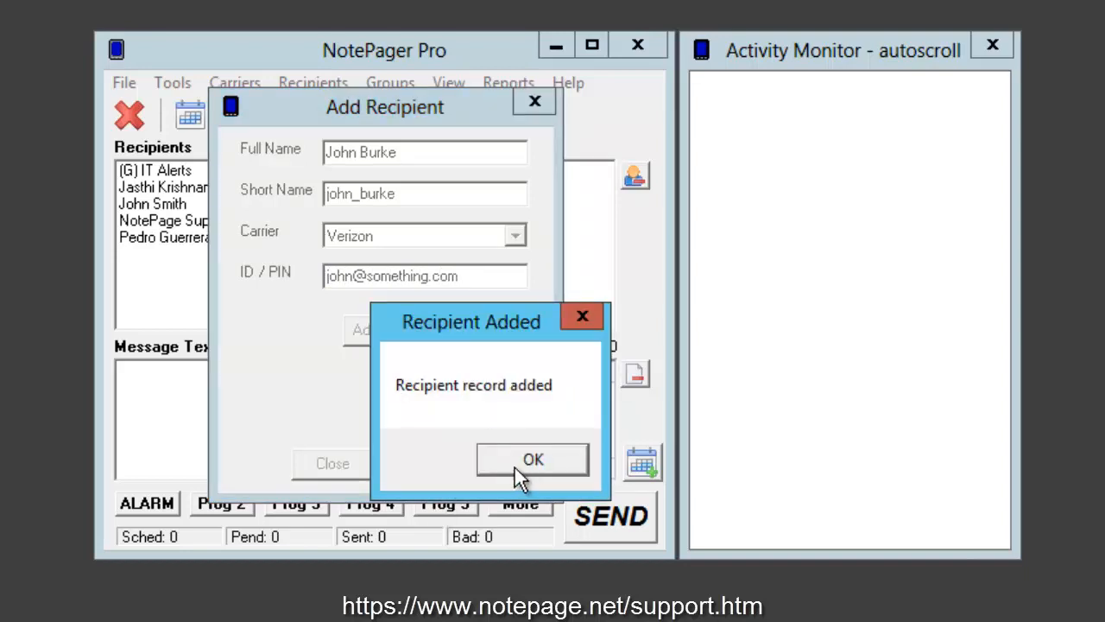
pyautogui.click(521, 472)
pyautogui.click(332, 464)
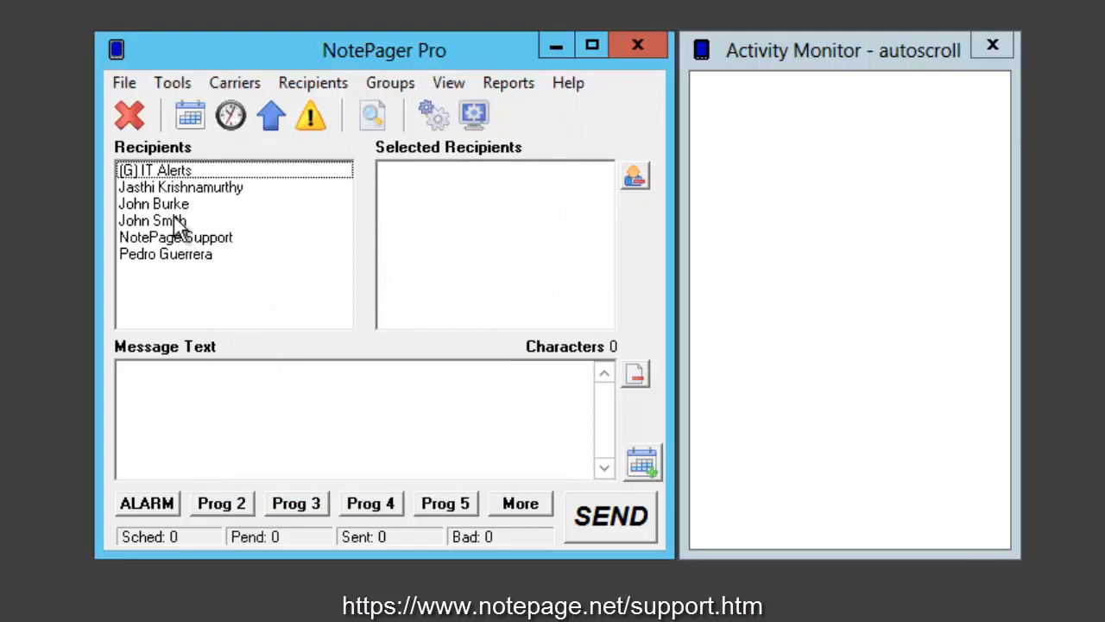